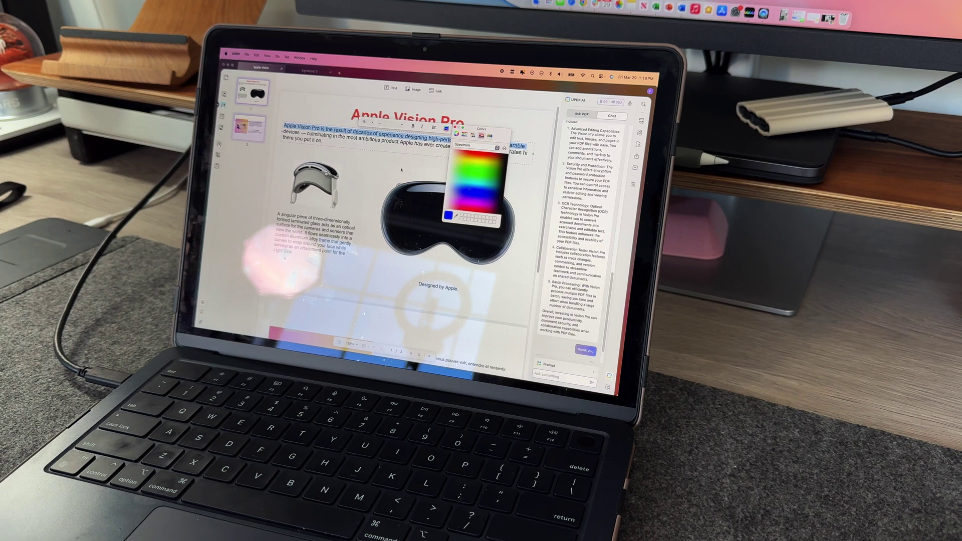
Turn the intro lines blue and drag the small headset image onto the large one.
left_click(397, 161)
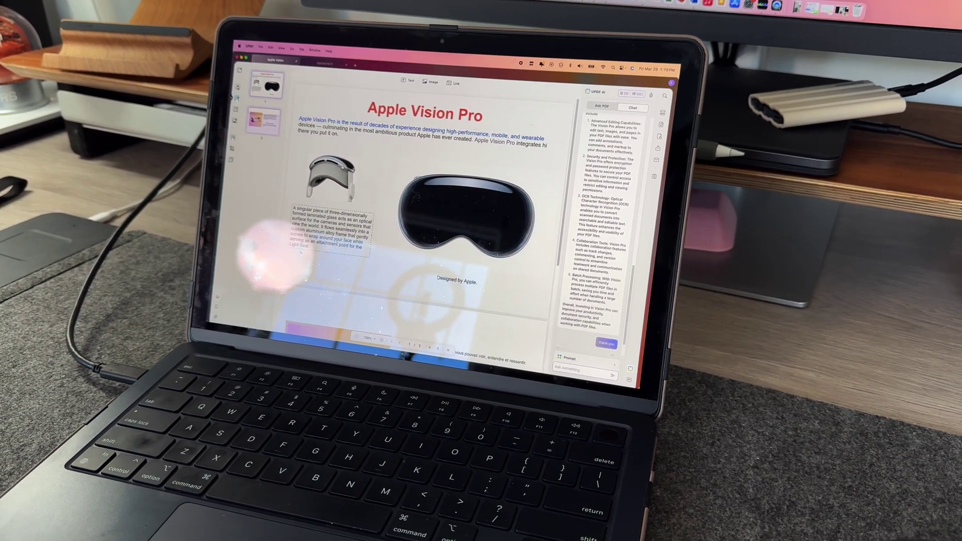
left_click_drag(336, 177, 435, 248)
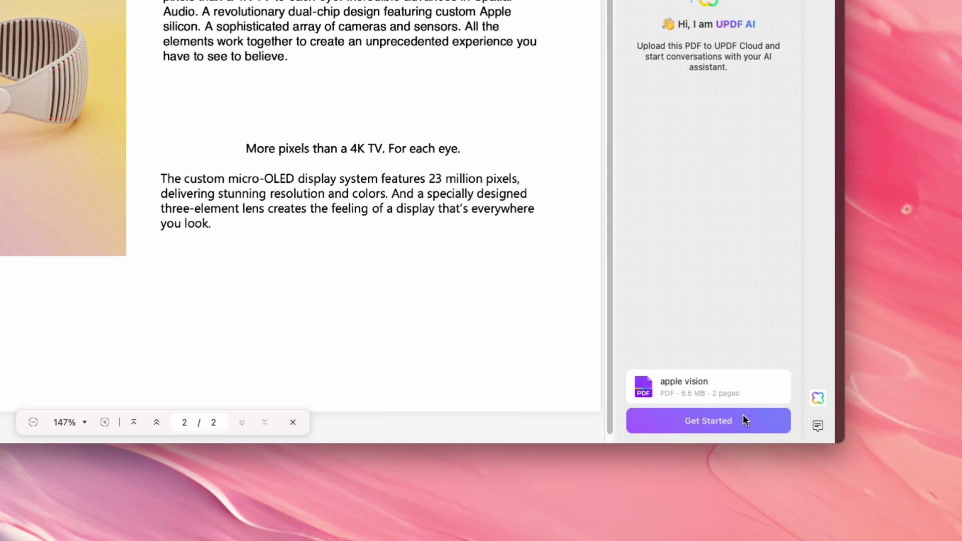
Have UPDF AI summarise page 2, translate the Summer Music Festival title, and explain buying Vision Pro.
left_click(738, 419)
type("summarize page")
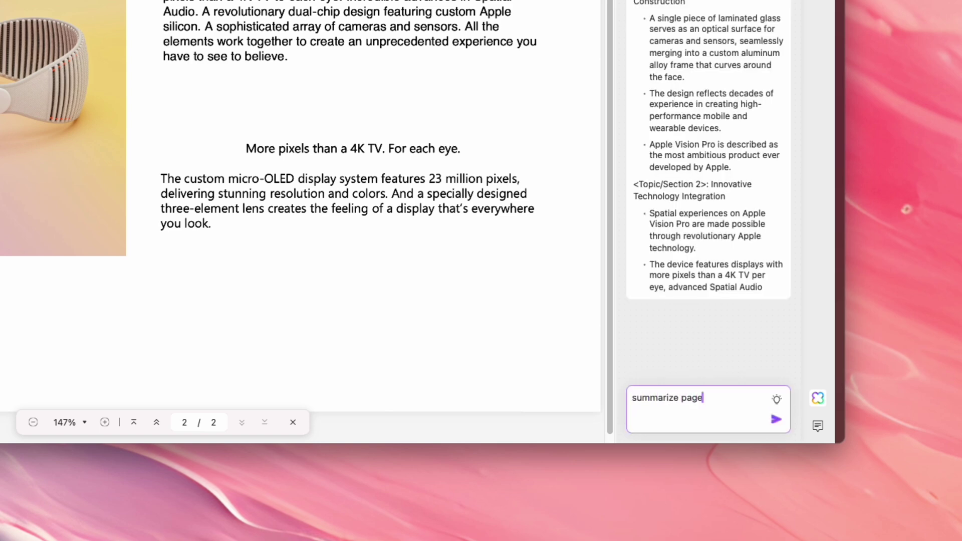
type("2")
key("Return")
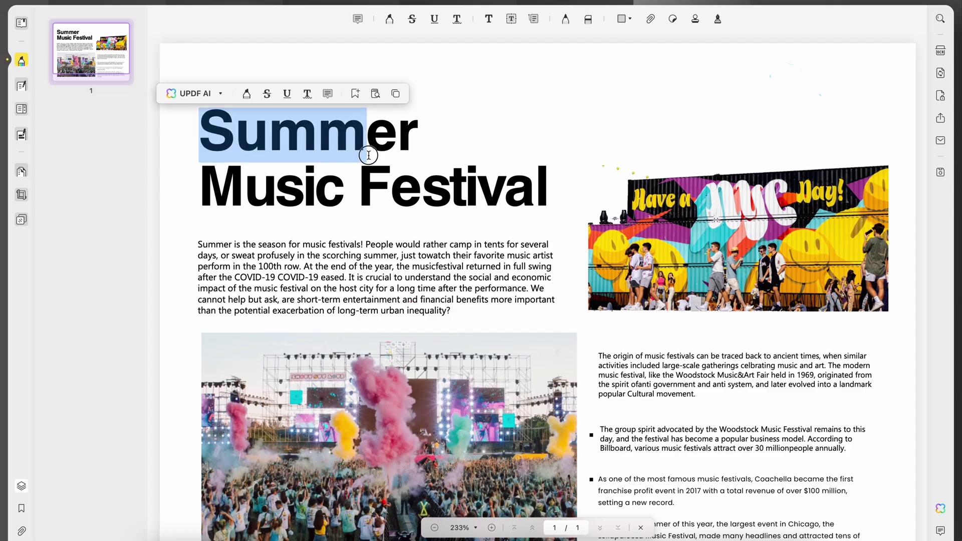
left_click_drag(376, 162, 537, 196)
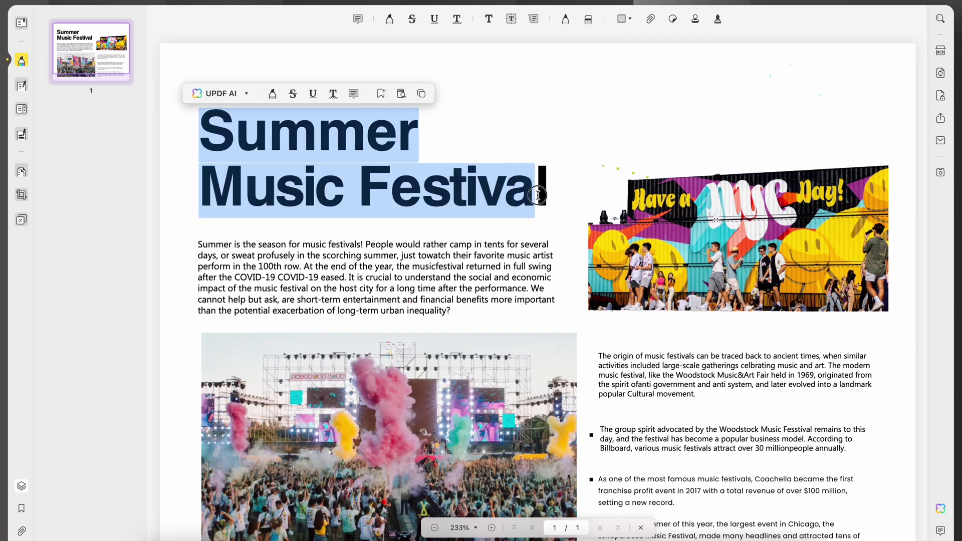
left_click(246, 98)
left_click(238, 132)
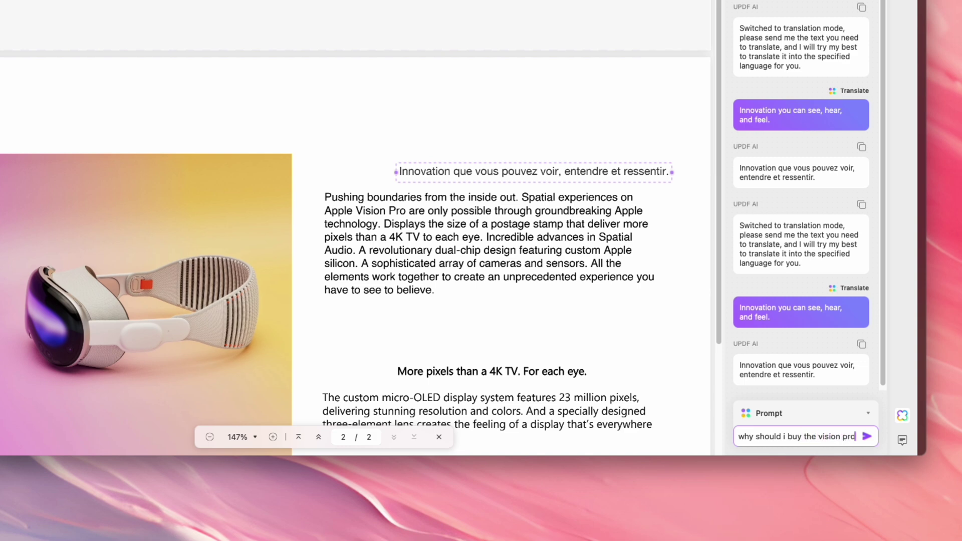
type("?")
key("Return")
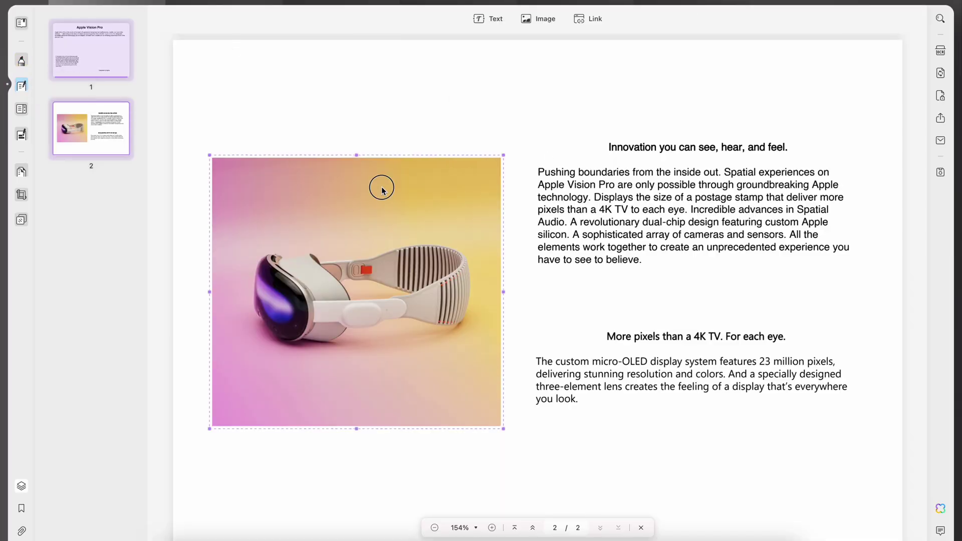
Resize the page 2 headset photo into a narrower, smaller picture beside the text.
left_click(381, 190)
mouse_move(502, 154)
left_mouse_down()
mouse_move(411, 242)
mouse_move(503, 148)
left_mouse_up()
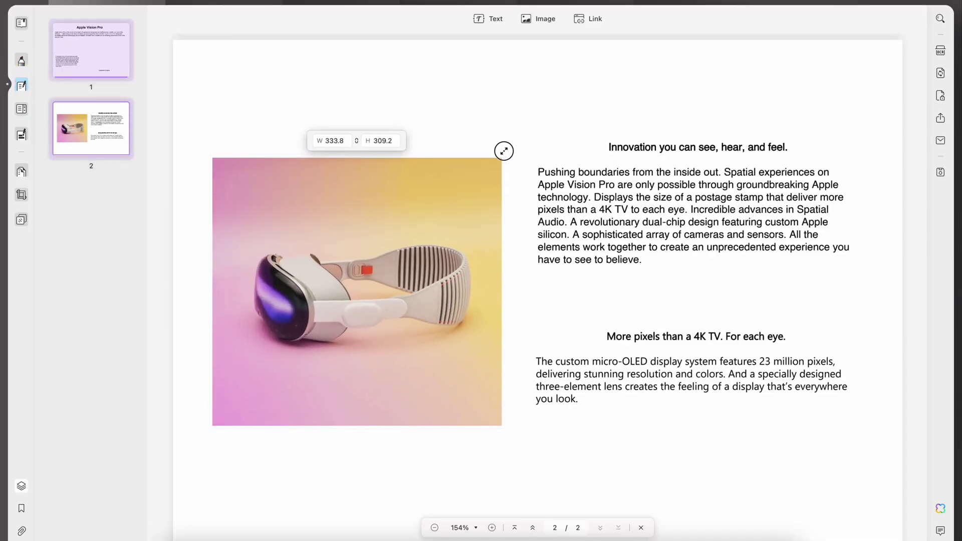
mouse_move(365, 232)
left_mouse_down()
mouse_move(560, 242)
mouse_move(666, 235)
left_mouse_up()
left_click_drag(785, 270, 490, 268)
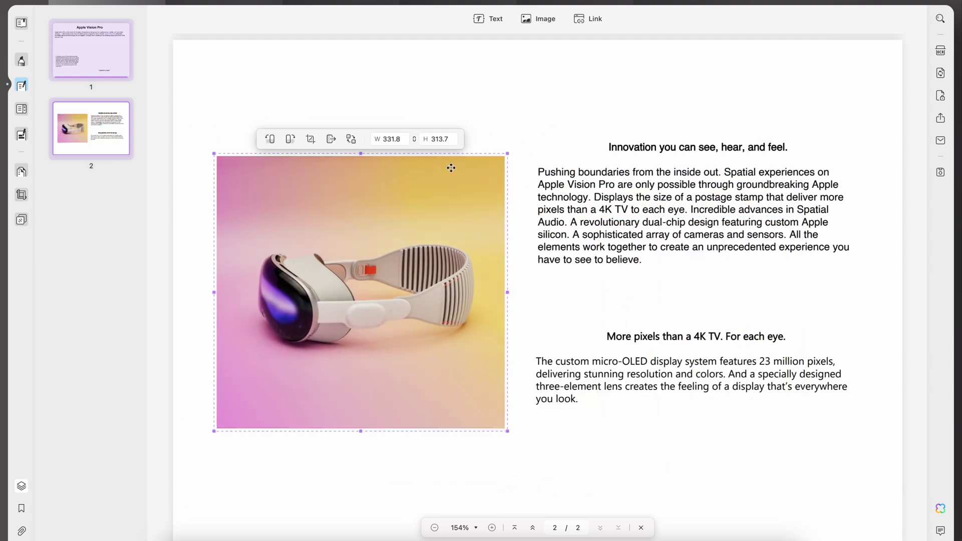
mouse_move(507, 153)
left_mouse_down()
mouse_move(384, 183)
mouse_move(444, 217)
left_mouse_up()
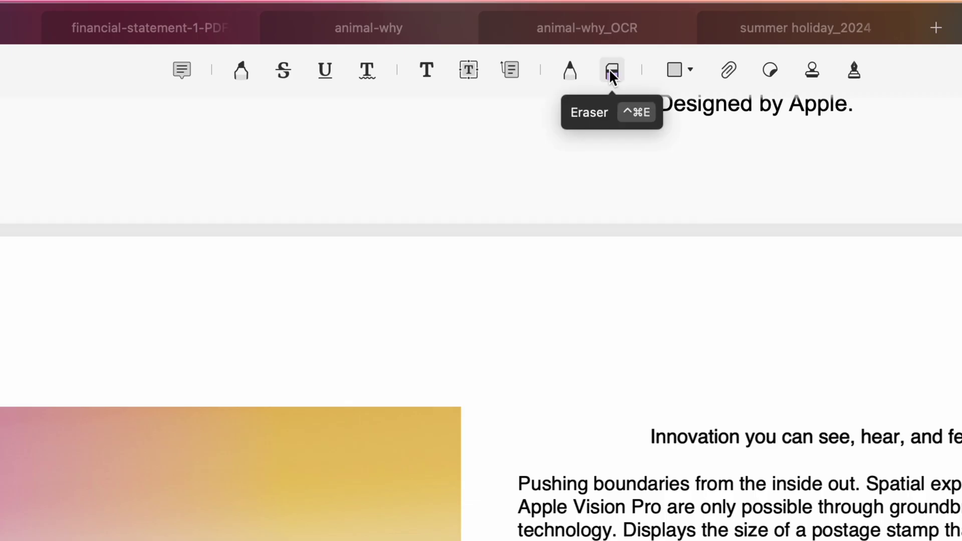
Place an enlarged blue flower sticker on page 2.
left_click(768, 70)
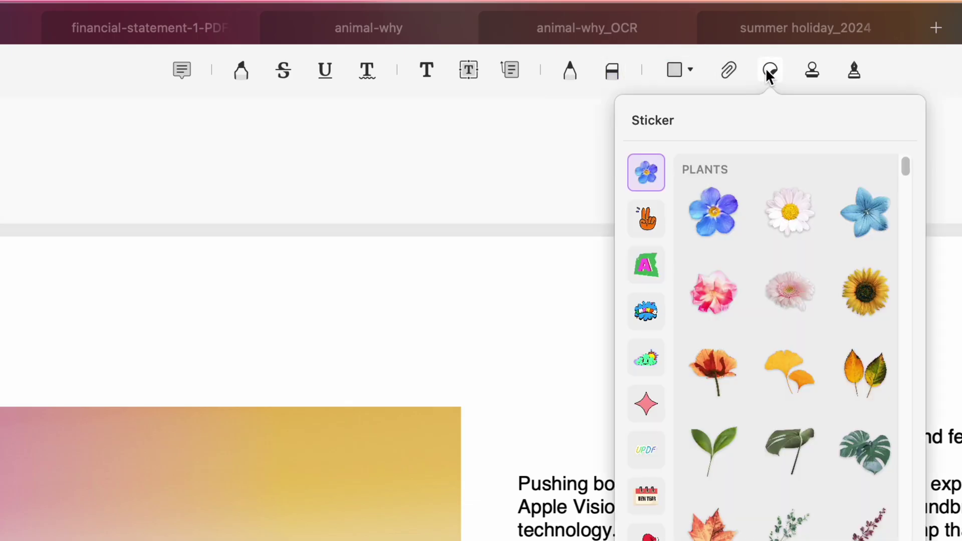
left_click(715, 215)
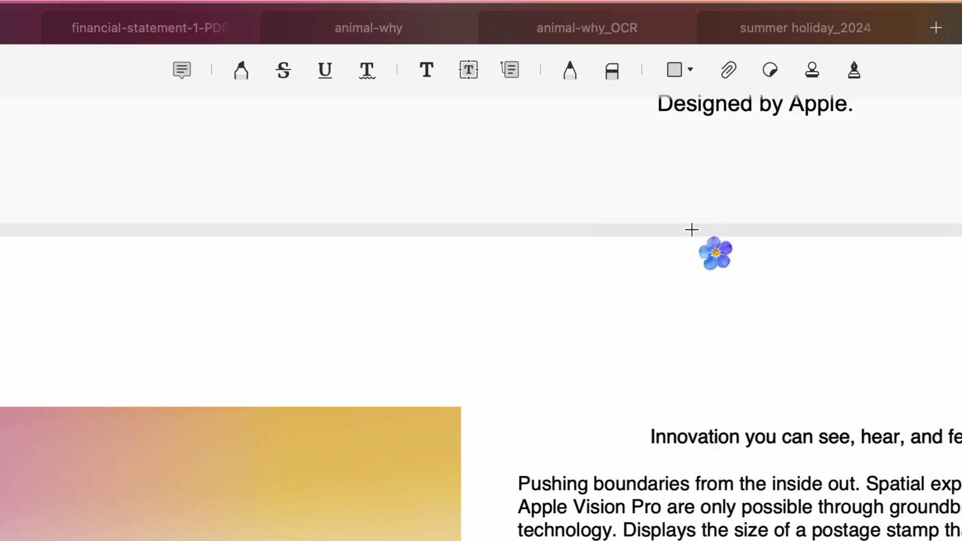
left_click(452, 332)
left_click_drag(523, 331, 723, 331)
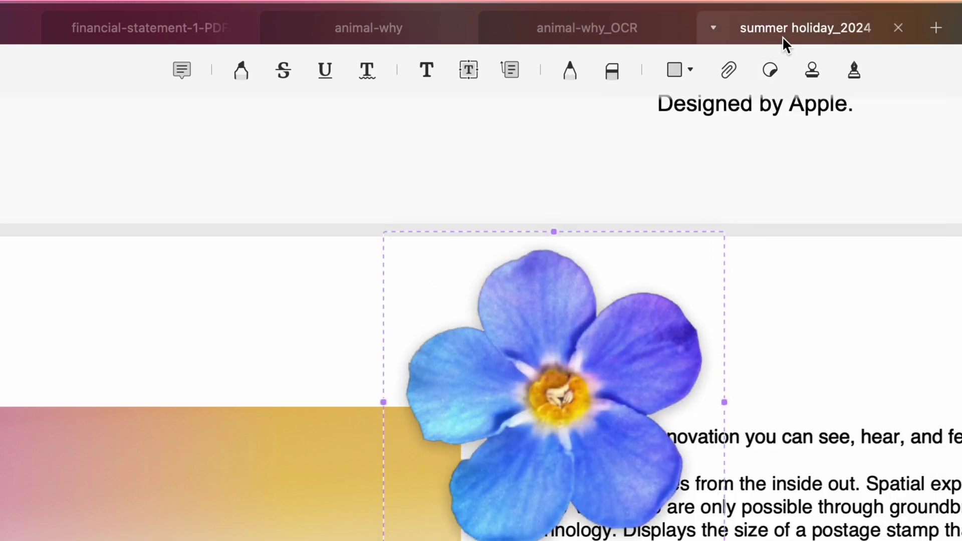
Add a lightning weather sticker near the 4K TV heading.
left_click(768, 70)
left_click(646, 358)
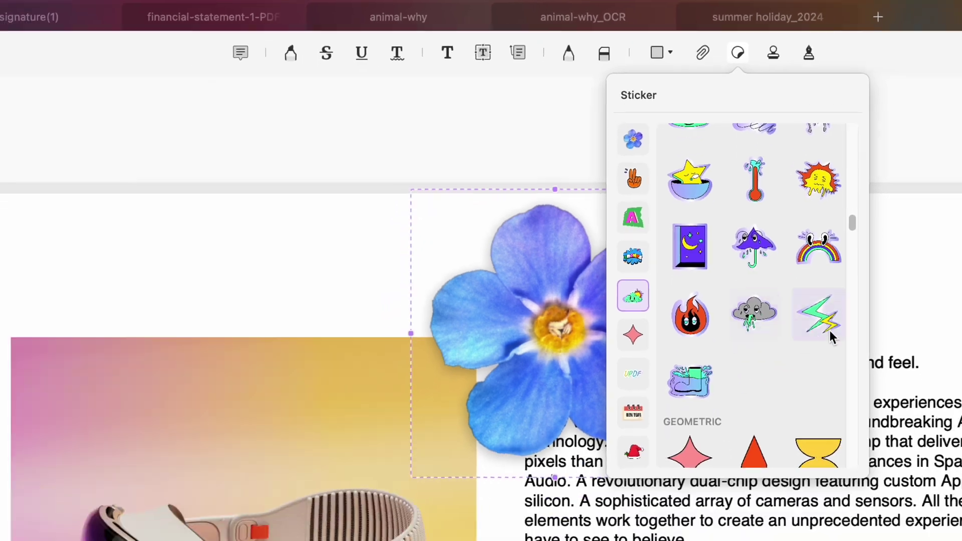
left_click(823, 324)
left_click(598, 380)
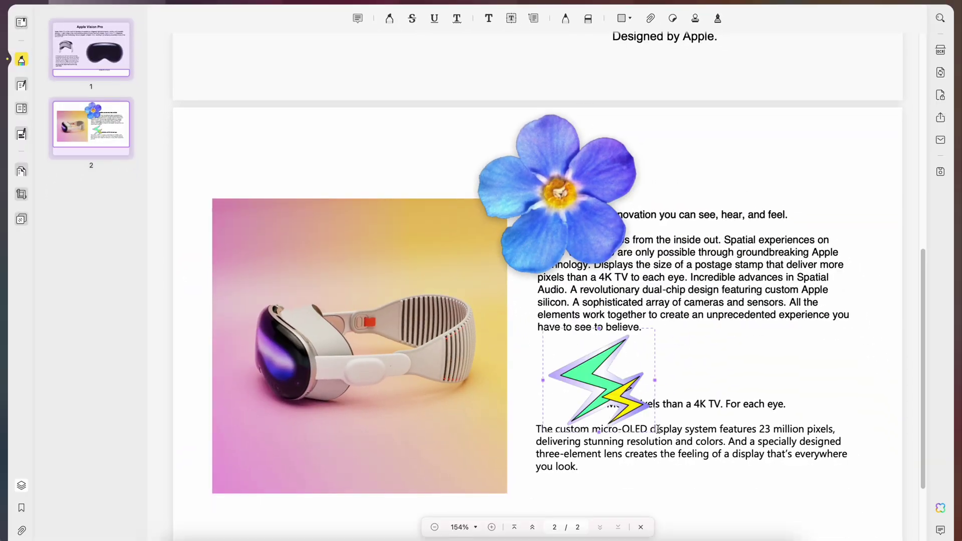
left_click_drag(654, 432, 716, 455)
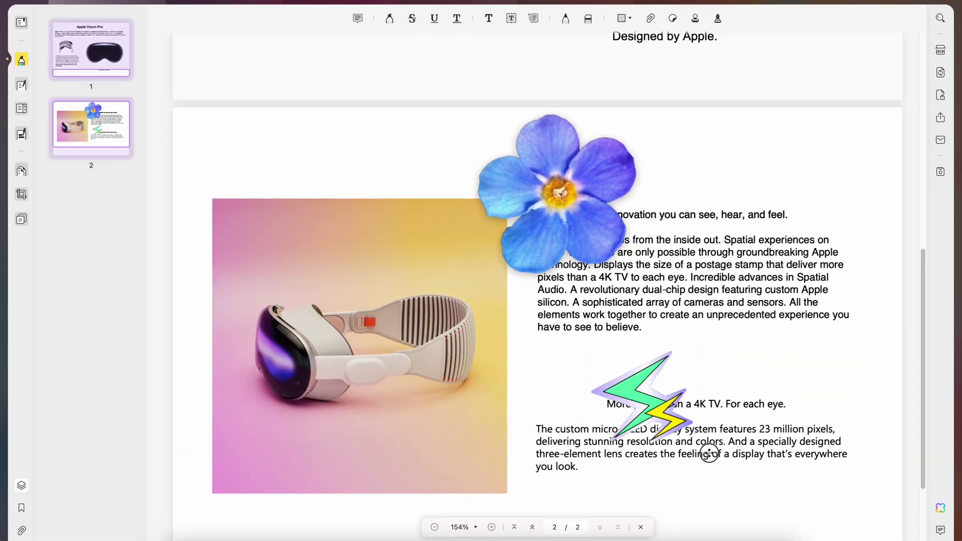
Stamp the document with the CONFIDENTIAL stamp.
left_click(694, 18)
left_click(695, 197)
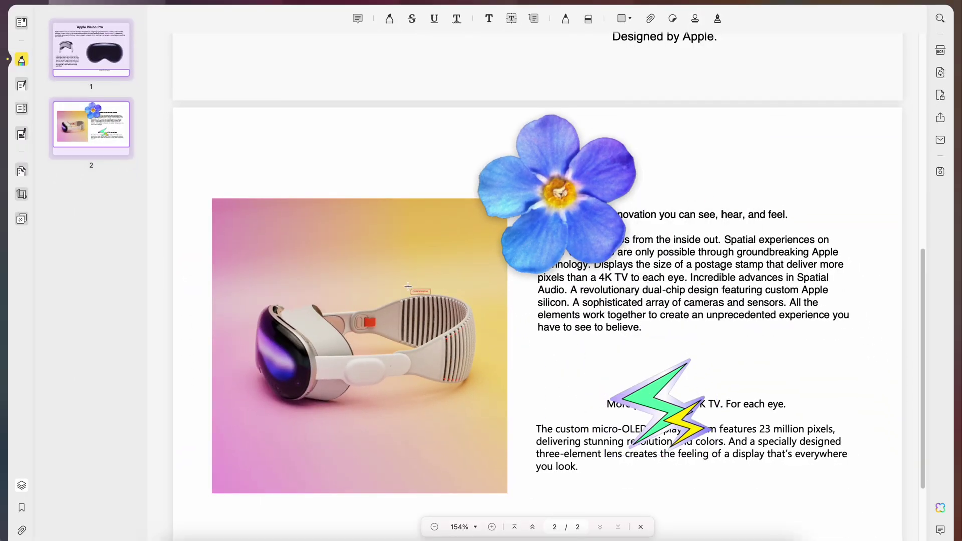
scroll(198, 120, "up", 4)
mouse_move(249, 79)
left_mouse_down()
mouse_move(392, 122)
mouse_move(630, 144)
left_mouse_up()
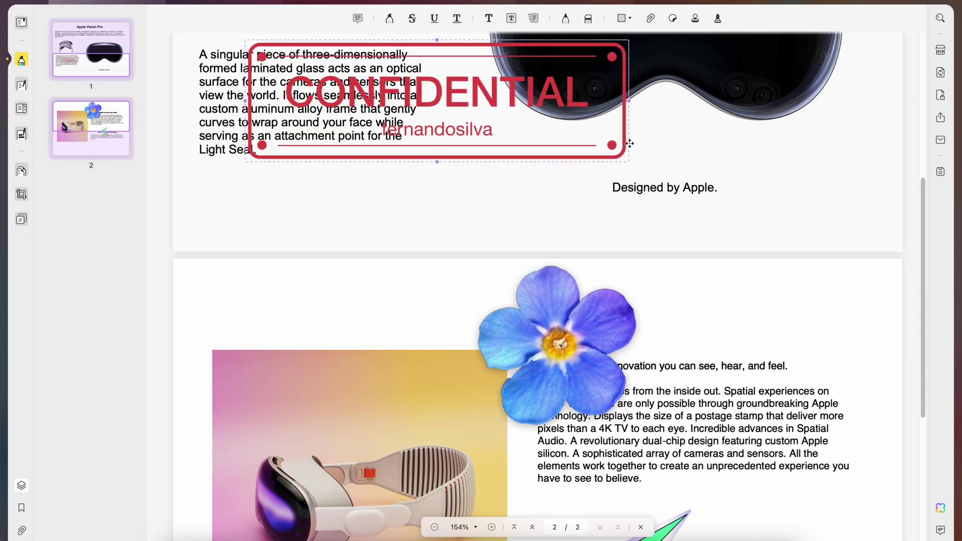
left_click(717, 18)
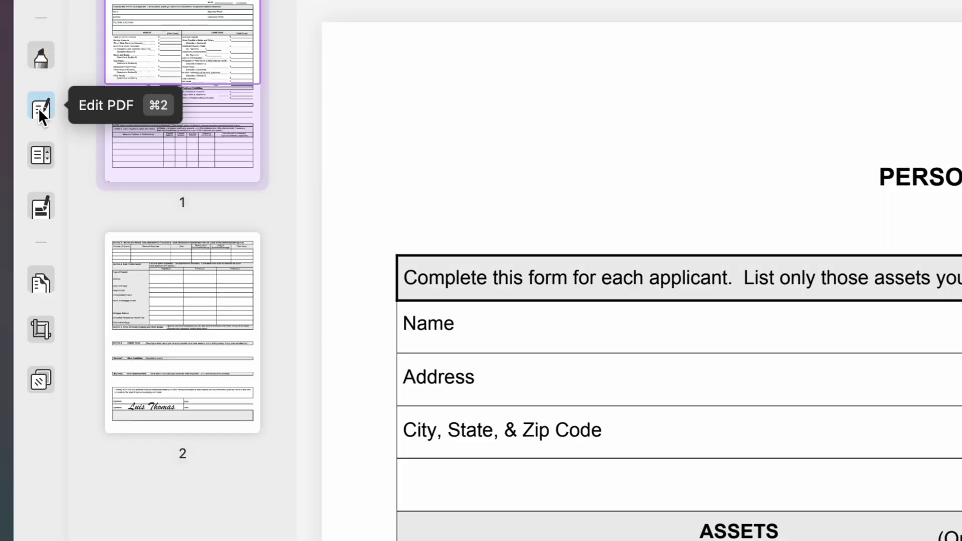
Add a date form field beside 'As of' on the financial statement.
left_click(39, 155)
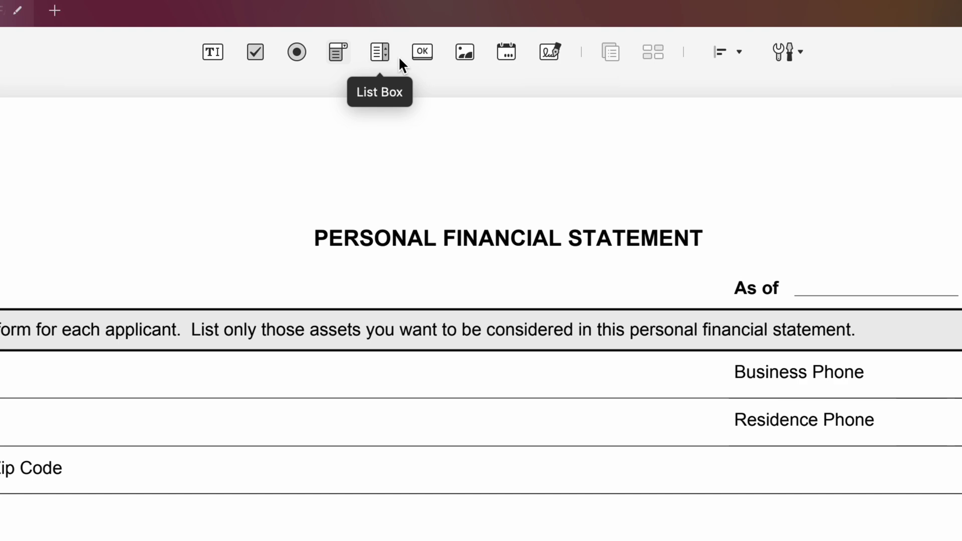
left_click(502, 53)
left_click_drag(798, 274, 954, 301)
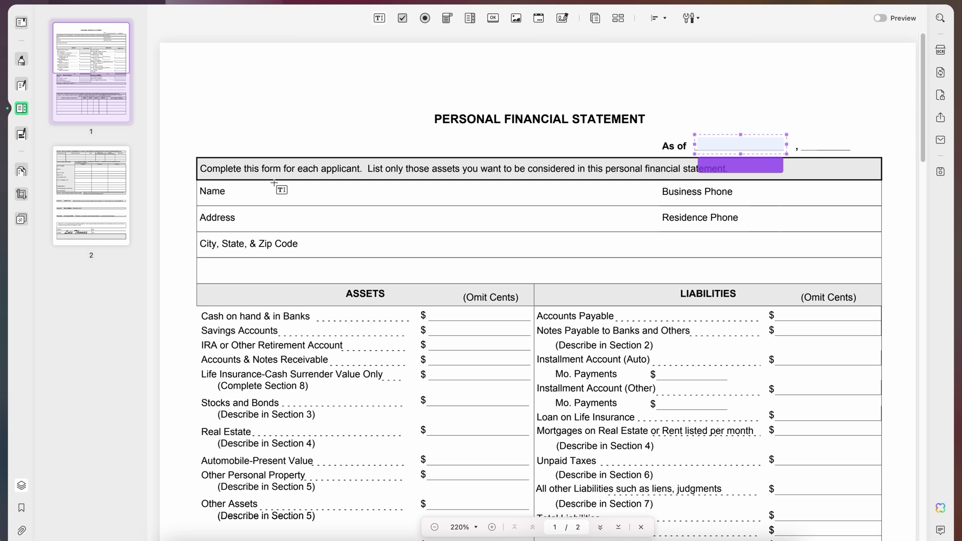
Add text fields on the Name and Address rows, making the Address field taller.
left_click_drag(241, 188, 587, 198)
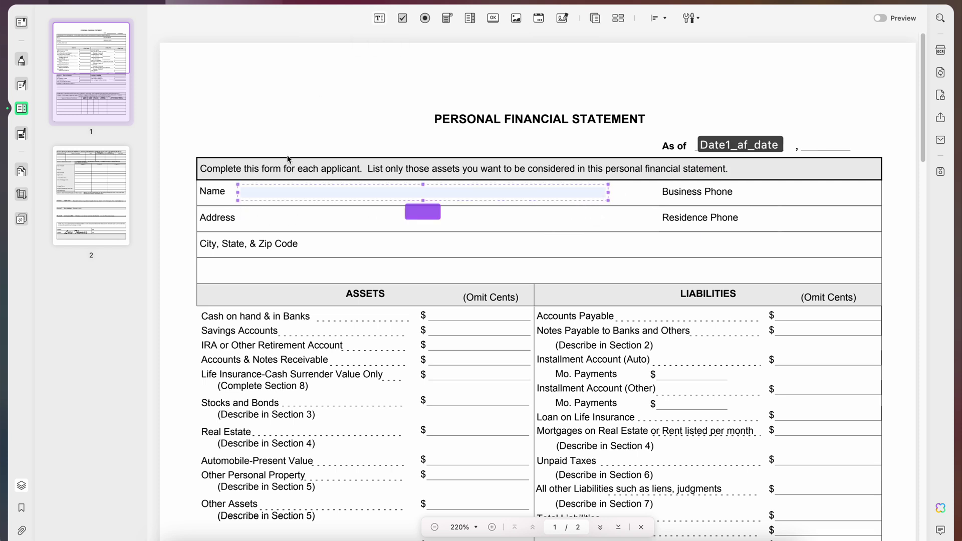
left_click_drag(248, 215, 545, 220)
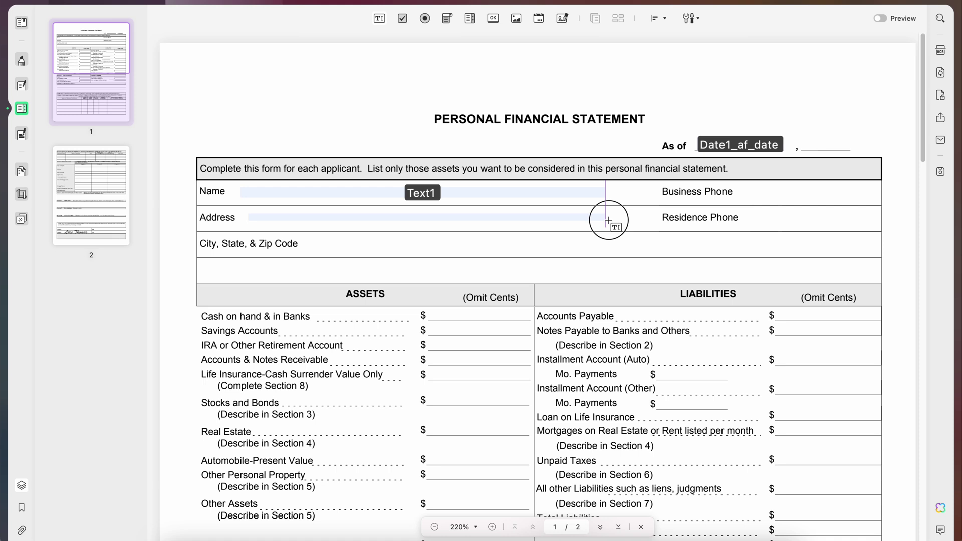
left_click_drag(608, 221, 607, 231)
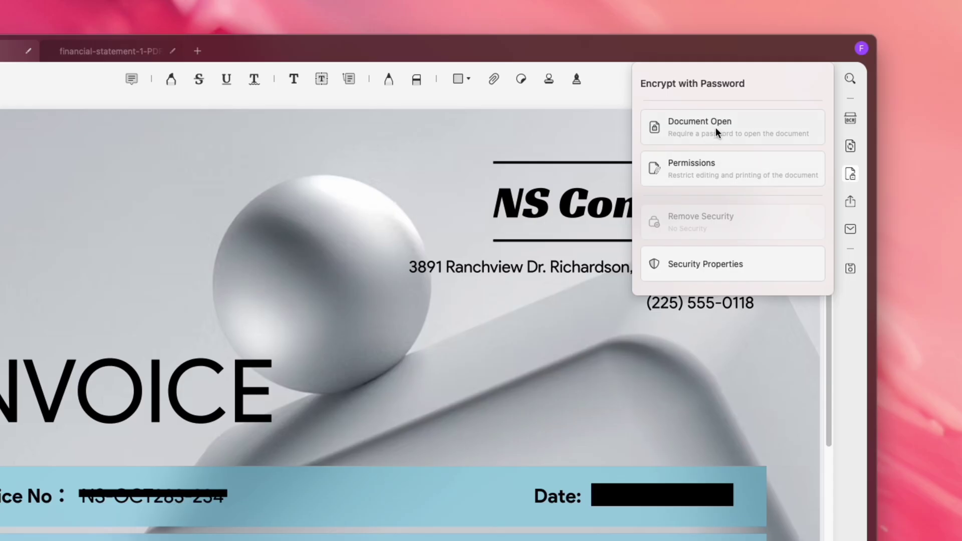
Apply a document-open password to the invoice and save the secured file.
left_click(713, 119)
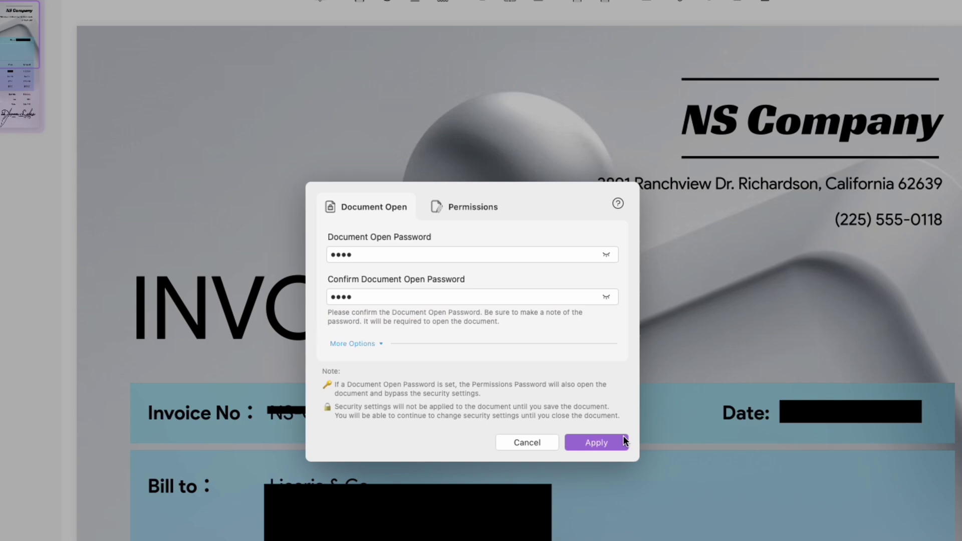
left_click(623, 441)
left_click(528, 403)
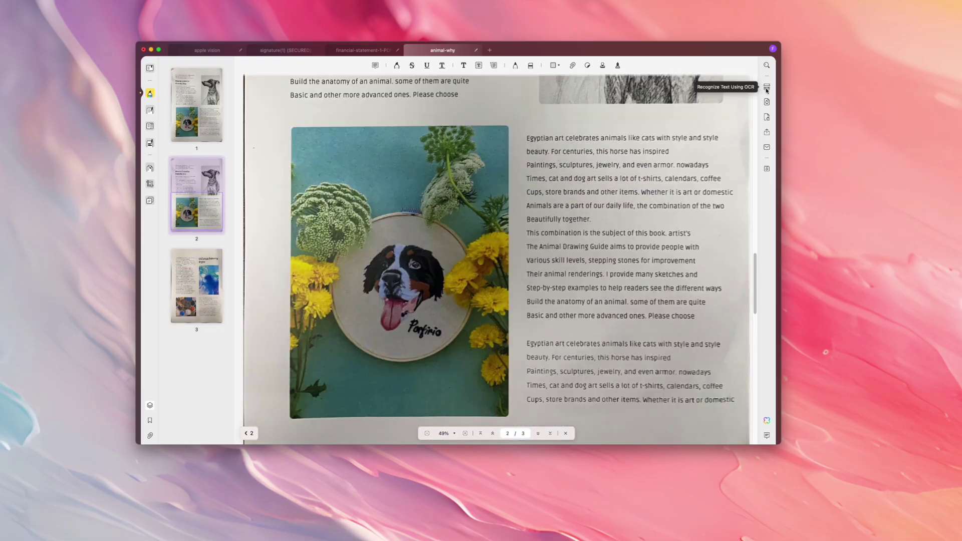
Run OCR to make the scanned animal guide a searchable PDF.
left_click(767, 88)
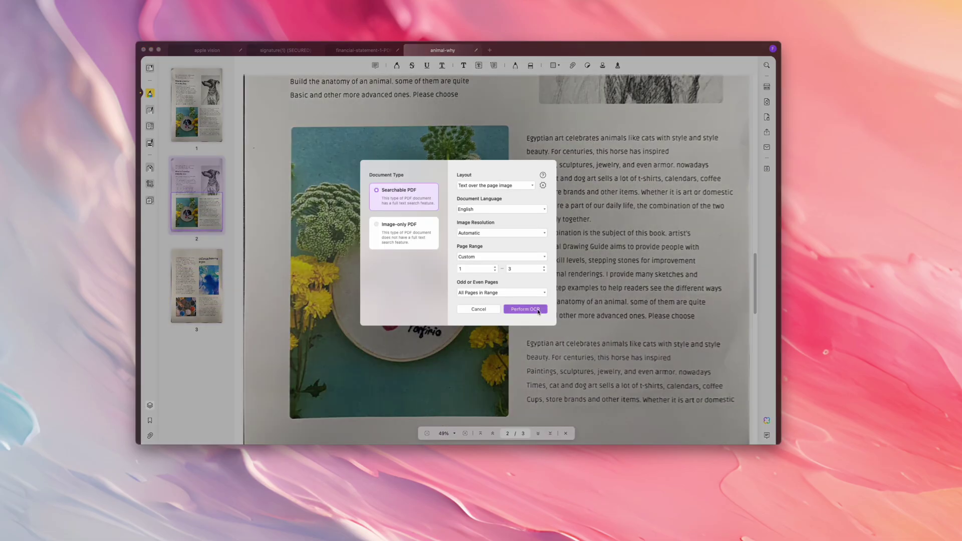
left_click(538, 310)
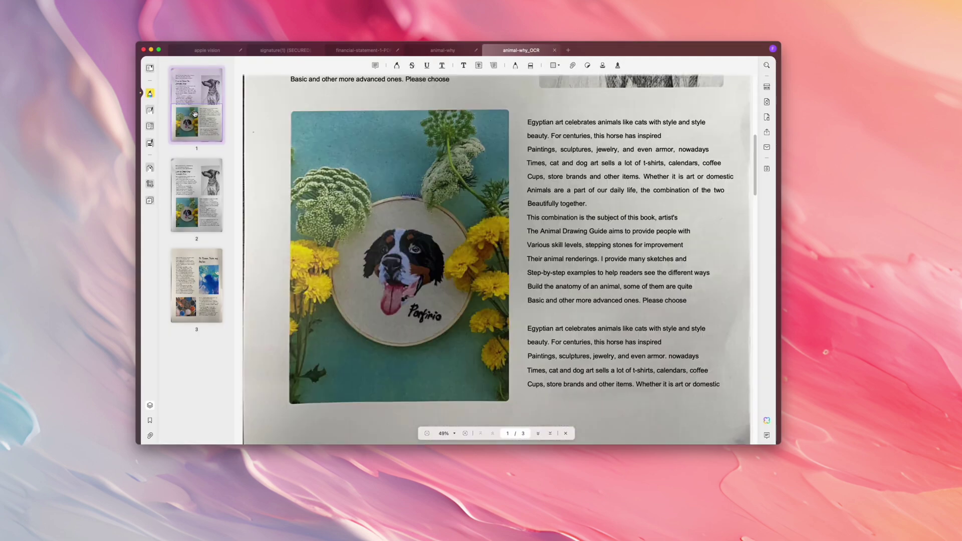
left_click(194, 112)
Turn the animal guide's heading blue and start rewriting the first body paragraph.
left_click_drag(326, 215, 424, 229)
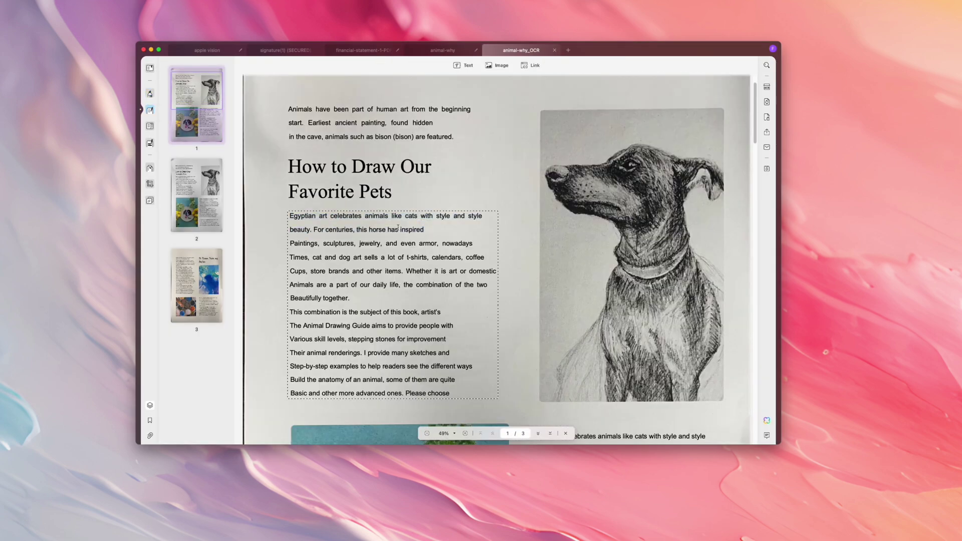
double_click(377, 216)
type("hi")
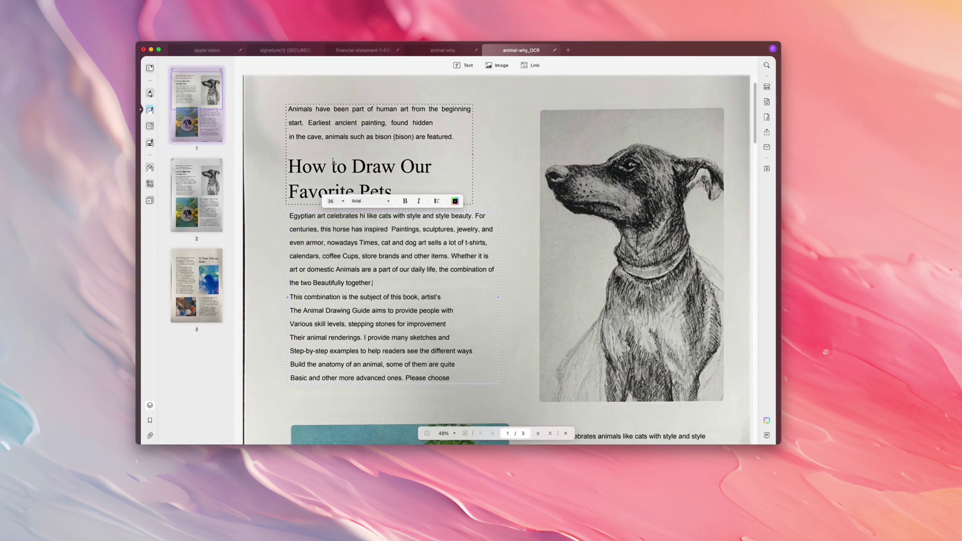
double_click(301, 168)
left_click_drag(394, 193, 279, 149)
left_click(440, 95)
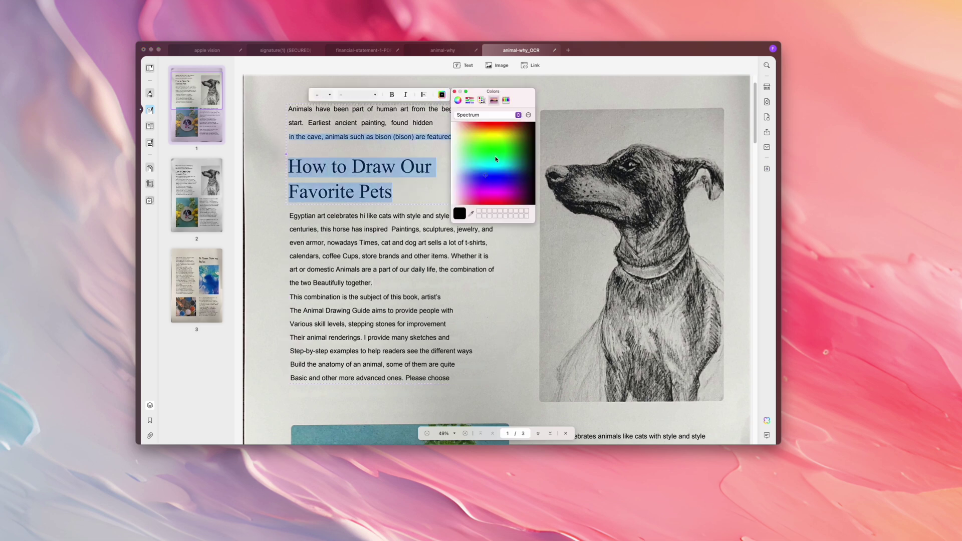
left_click(305, 216)
type("I can chancenturies, this horse has inspired  Paintings, sculptures,")
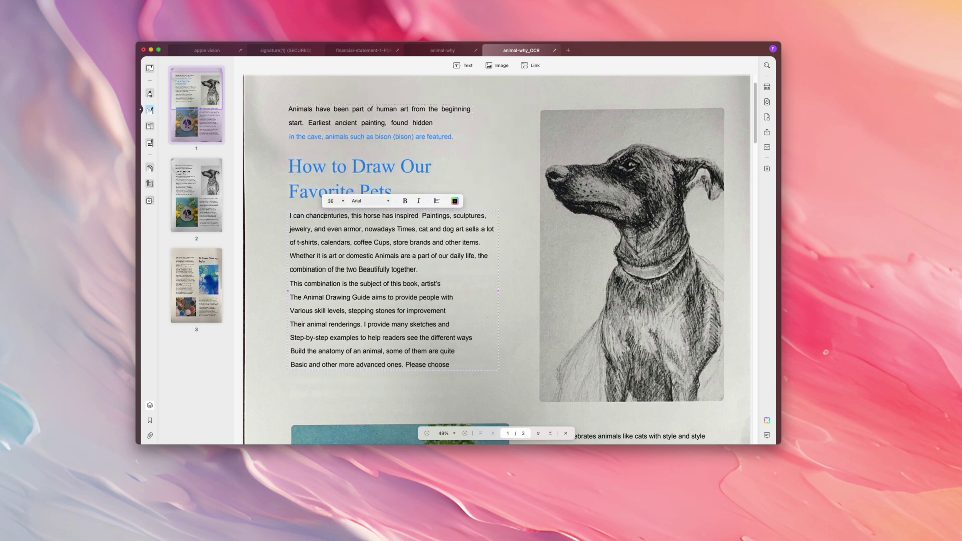
type("change it all now!!!")
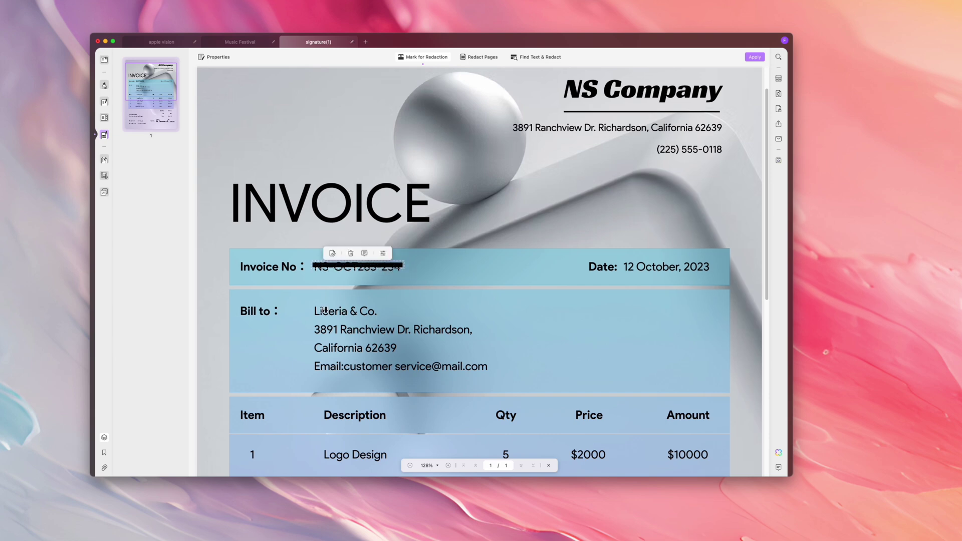
Box the bill-to address for redaction and apply the marked redactions.
left_click_drag(314, 311, 481, 377)
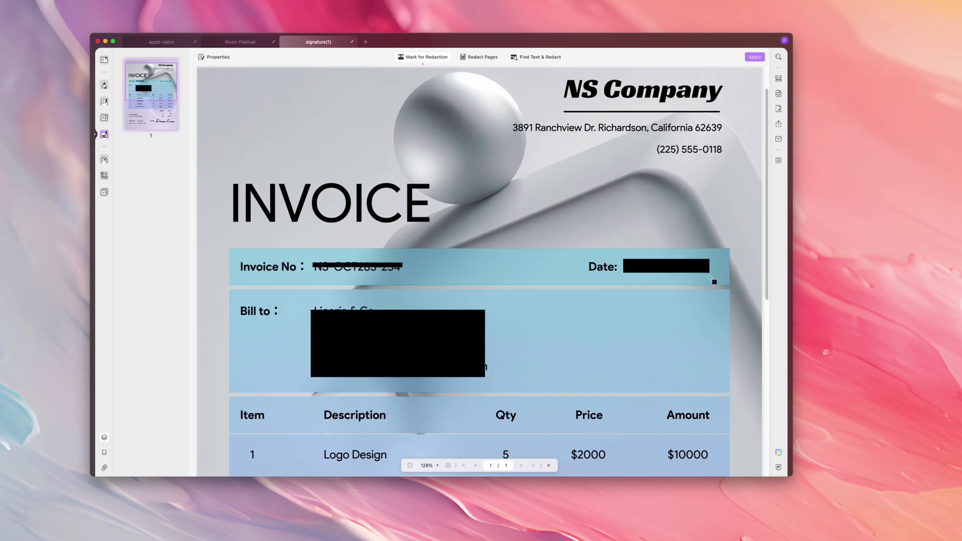
scroll(712, 279, "down", 5)
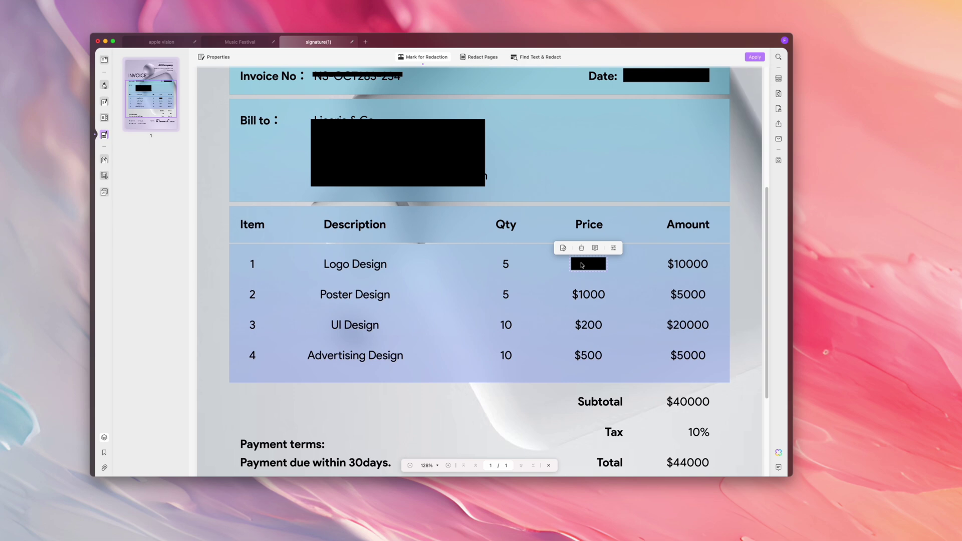
left_click(564, 250)
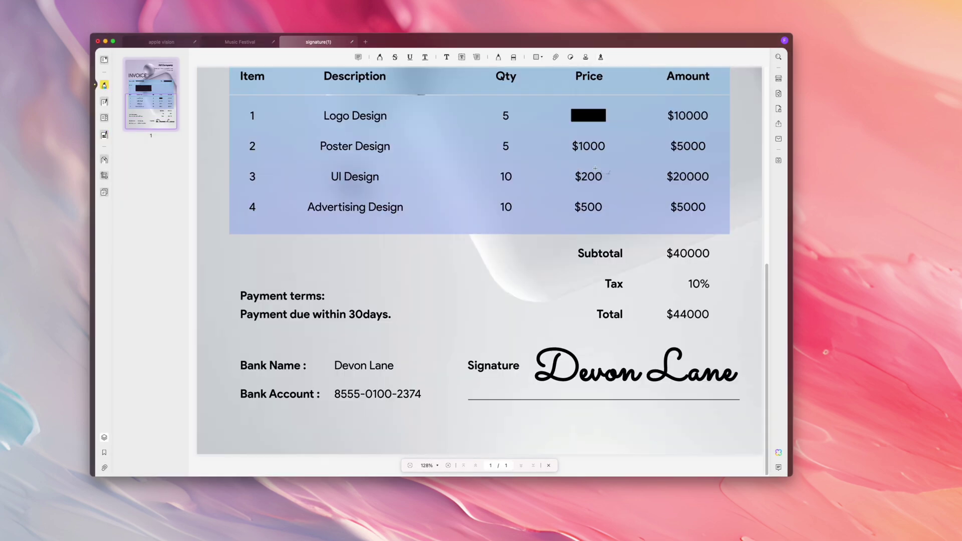